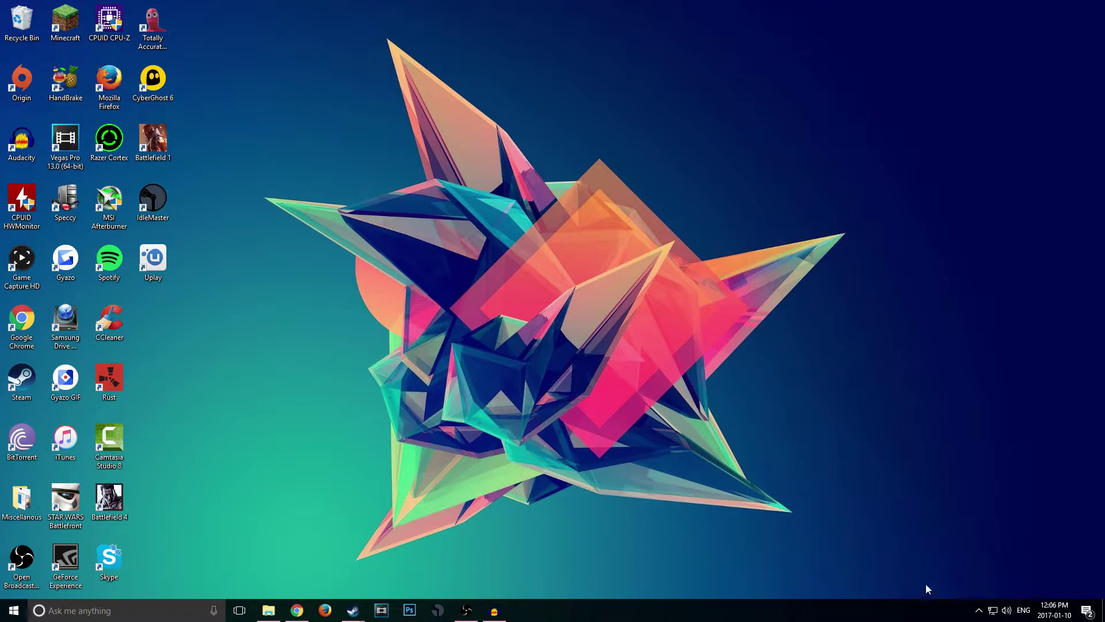
Check the hidden tray icons, then open Windows Defender and confirm real-time protection is Off.
click(979, 610)
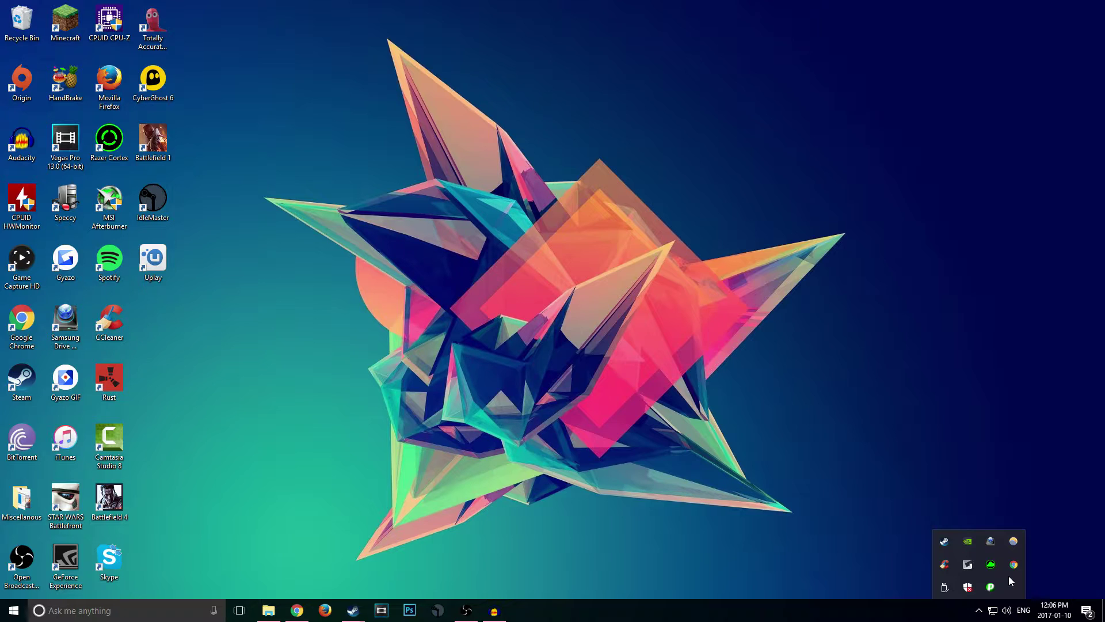
click(812, 493)
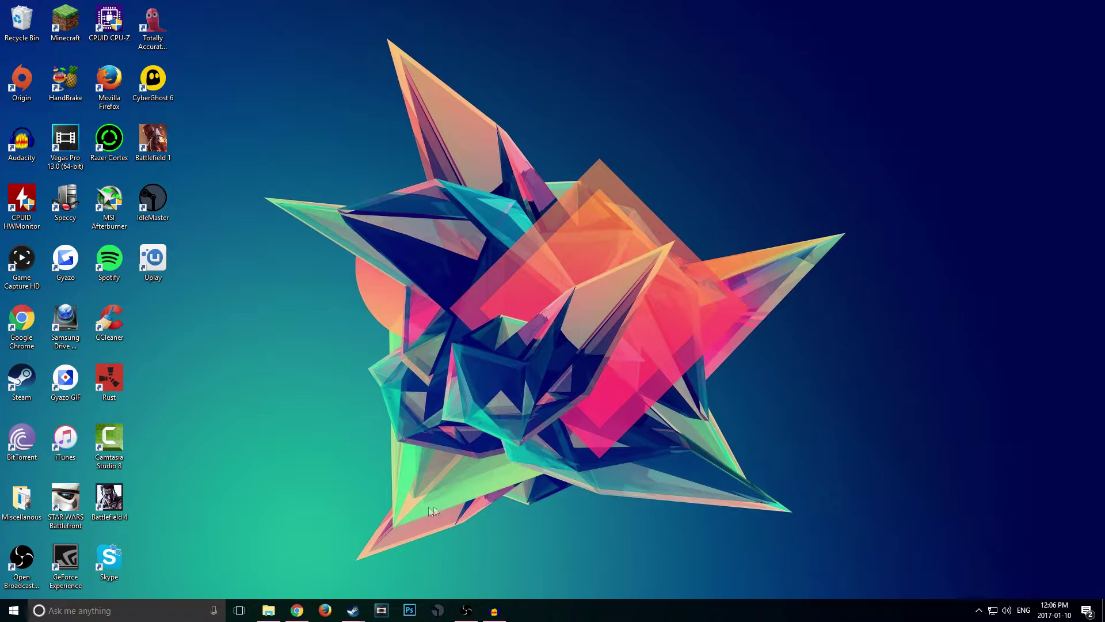
click(5, 610)
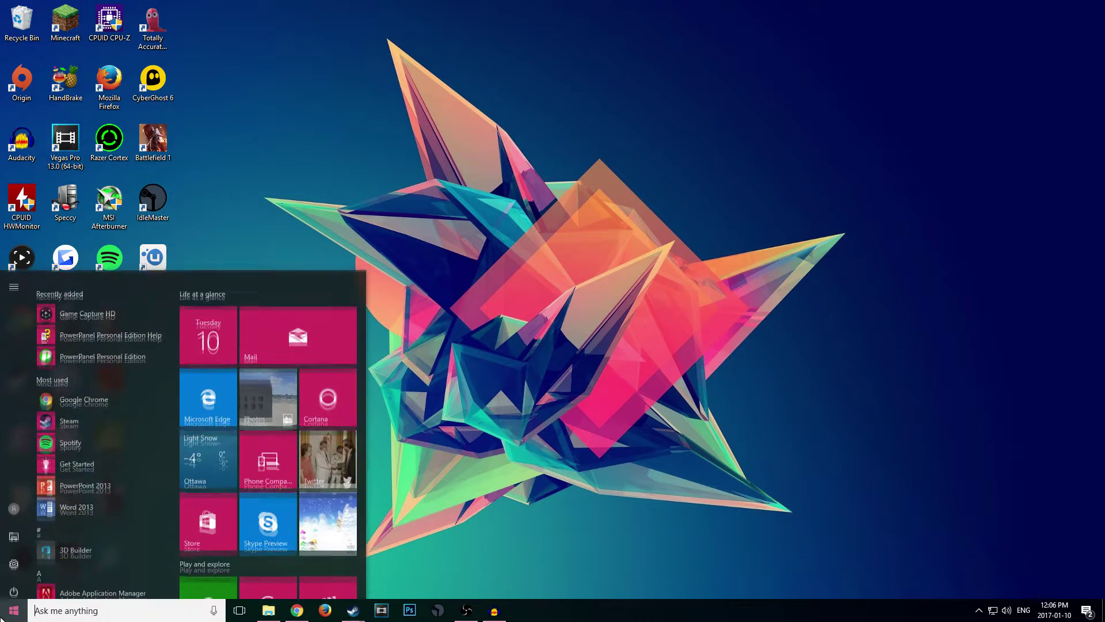
text(windo)
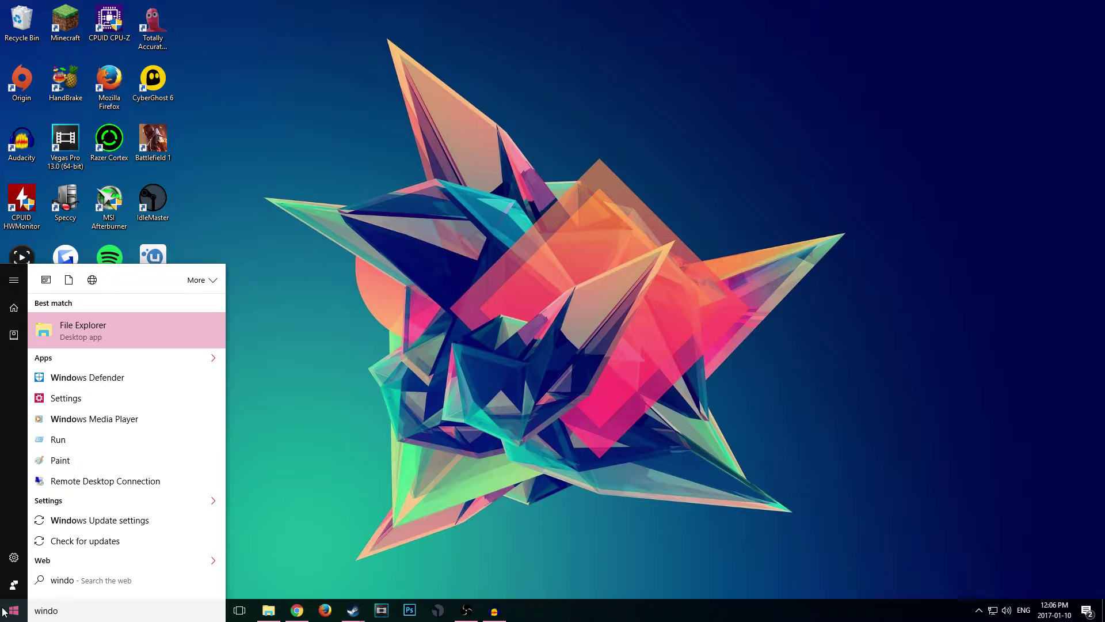
click(69, 377)
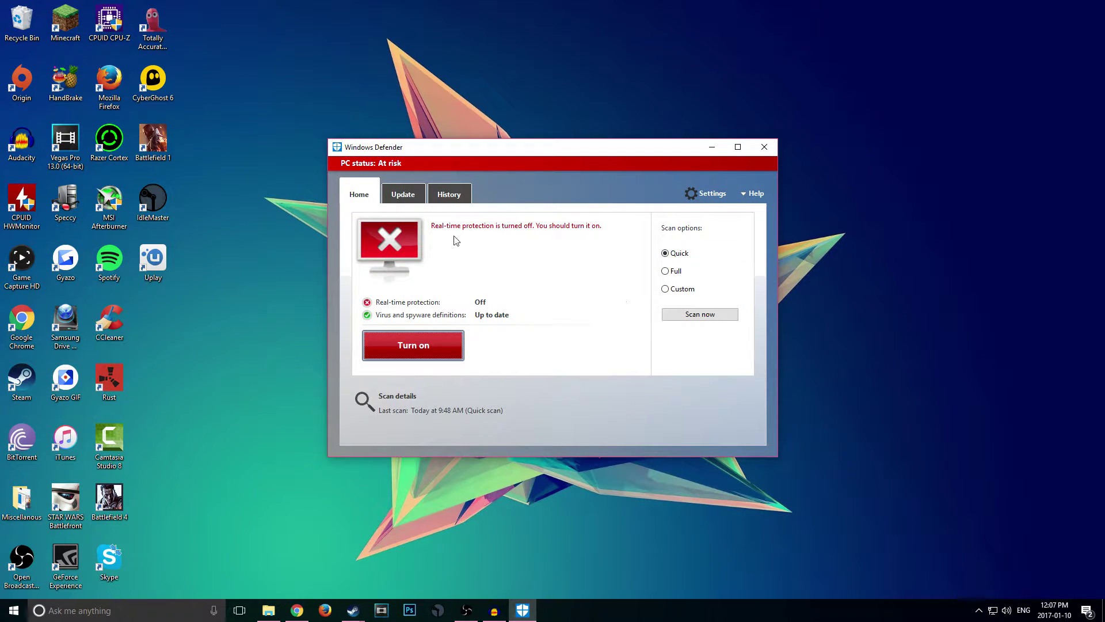
click(711, 194)
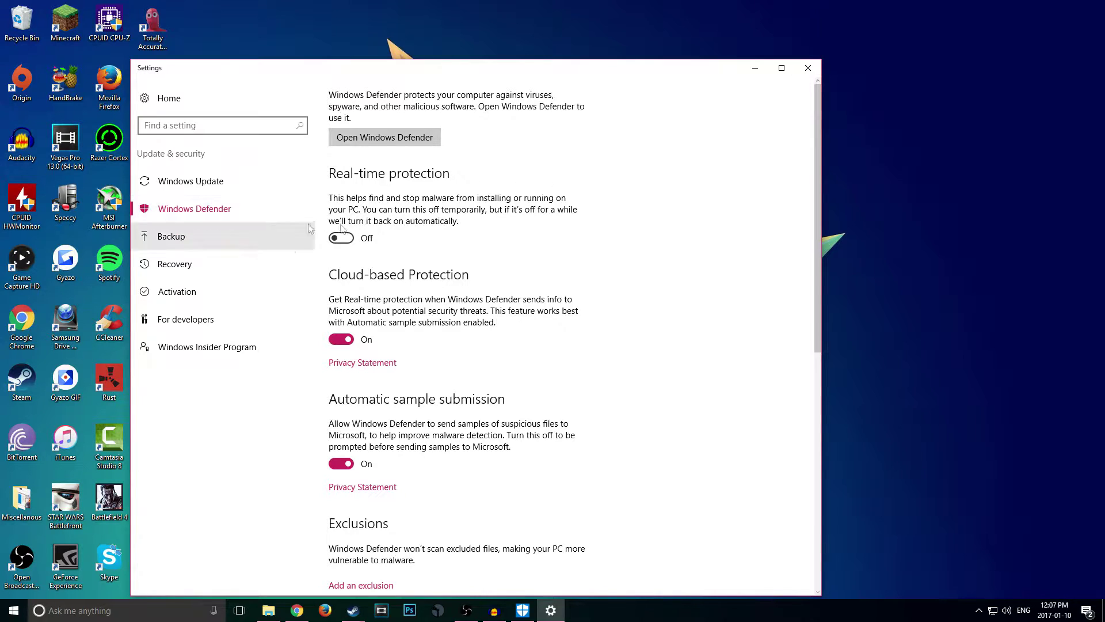
click(808, 67)
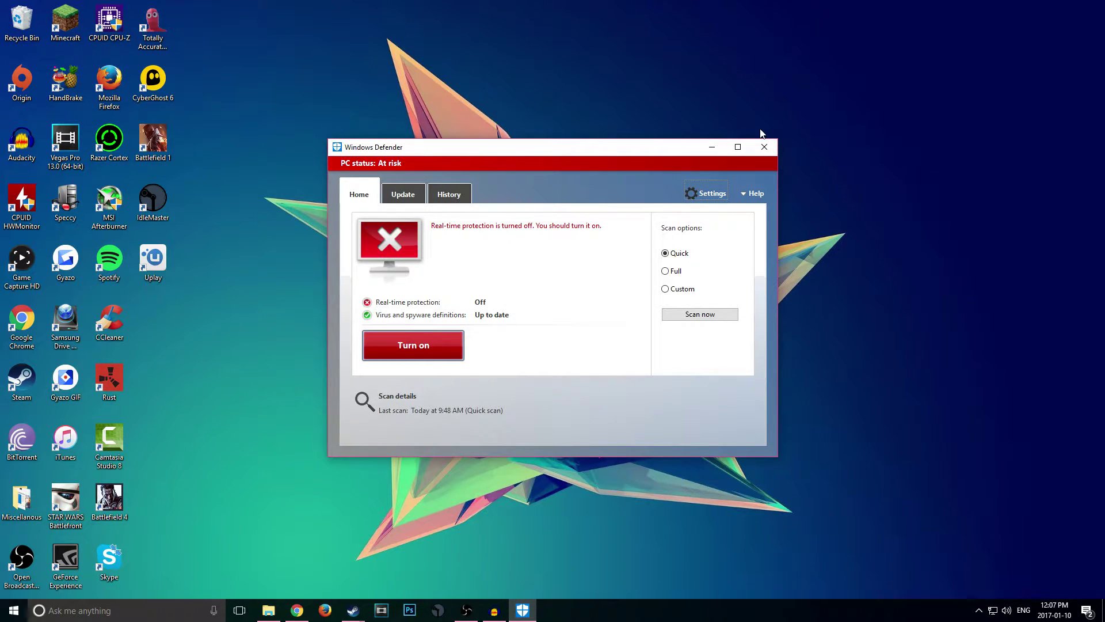
click(765, 147)
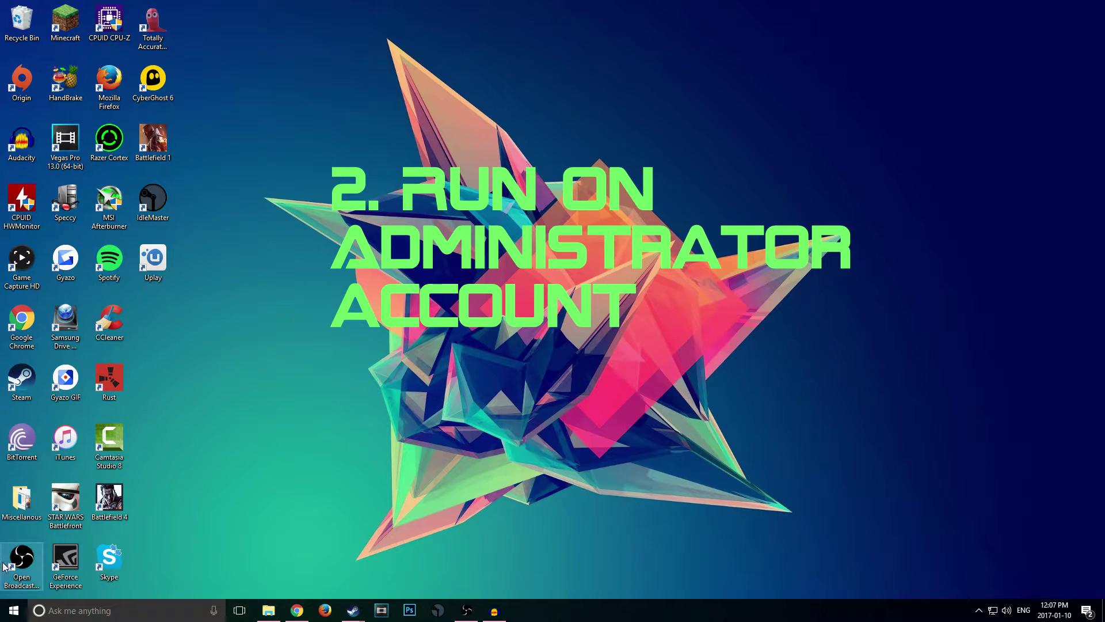
click(4, 614)
text(user)
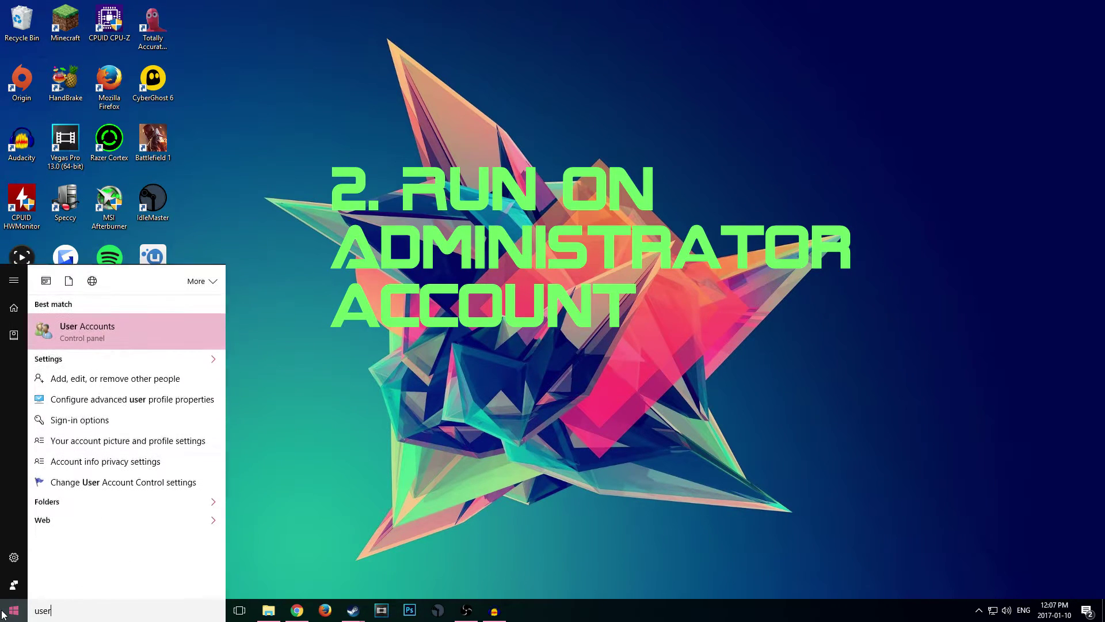
click(136, 337)
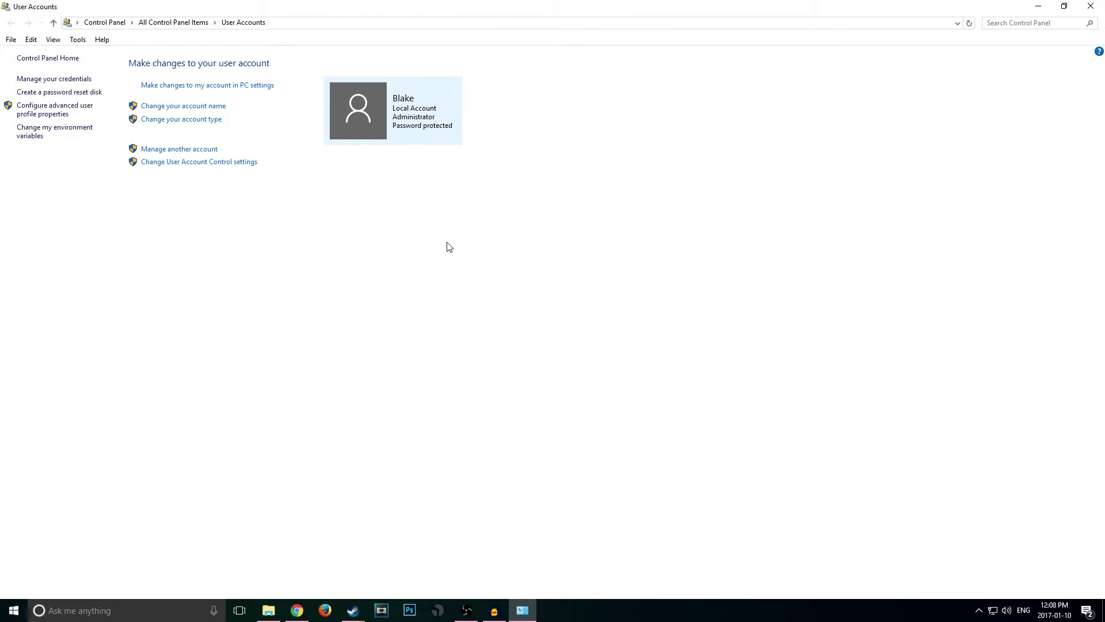
click(1091, 6)
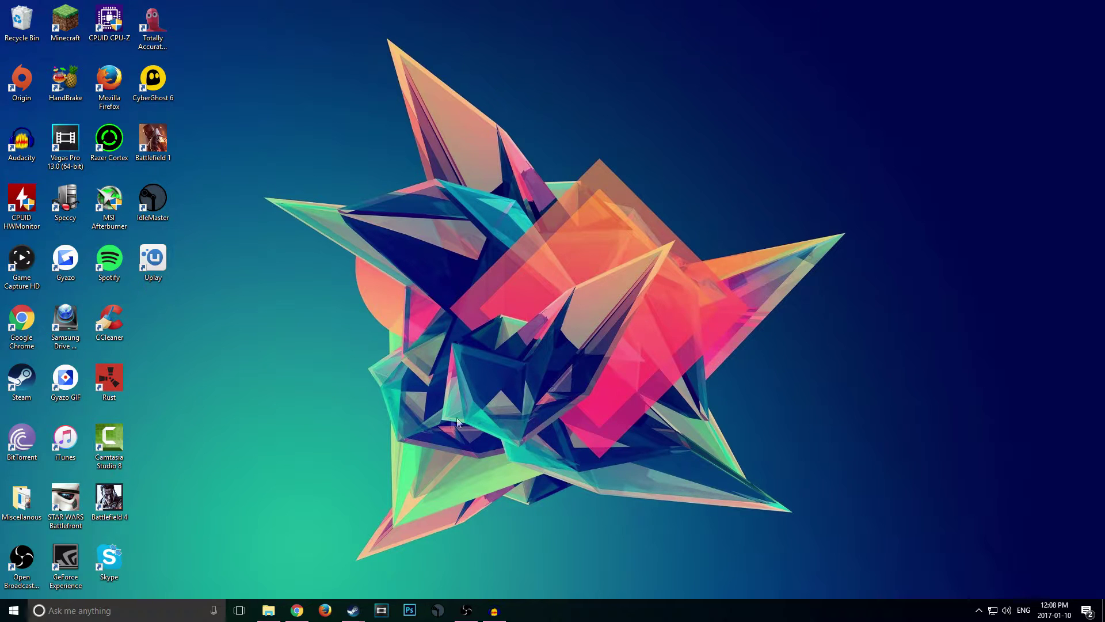
click(297, 610)
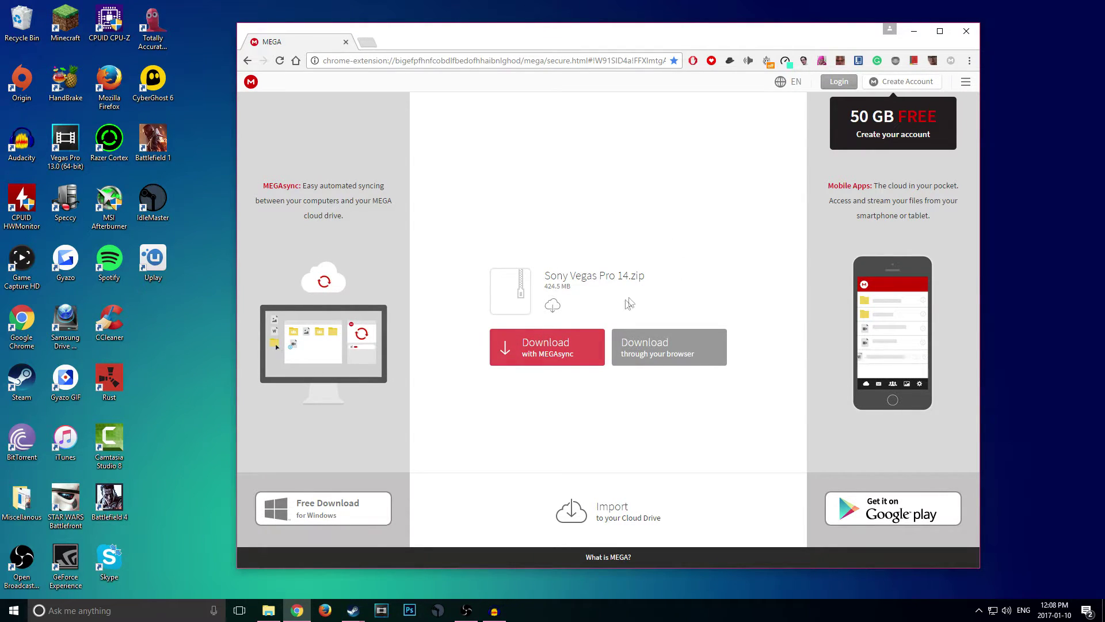
Download Sony Vegas Pro 14.zip through the browser and drag a copy onto the desktop.
click(672, 361)
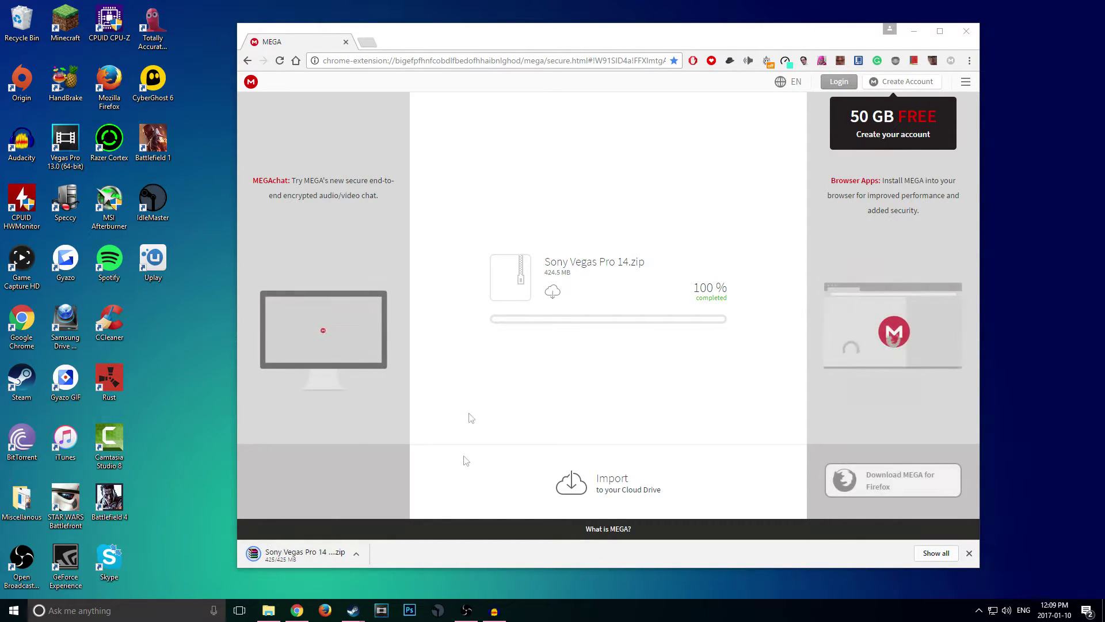
drag(573, 42, 652, 48)
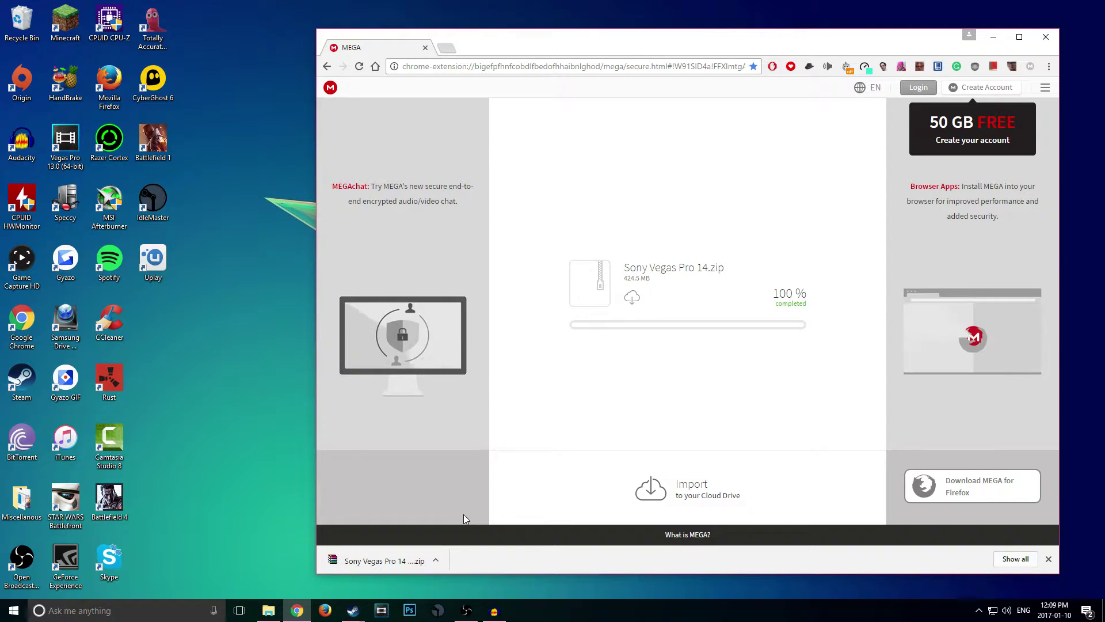
drag(370, 564, 236, 461)
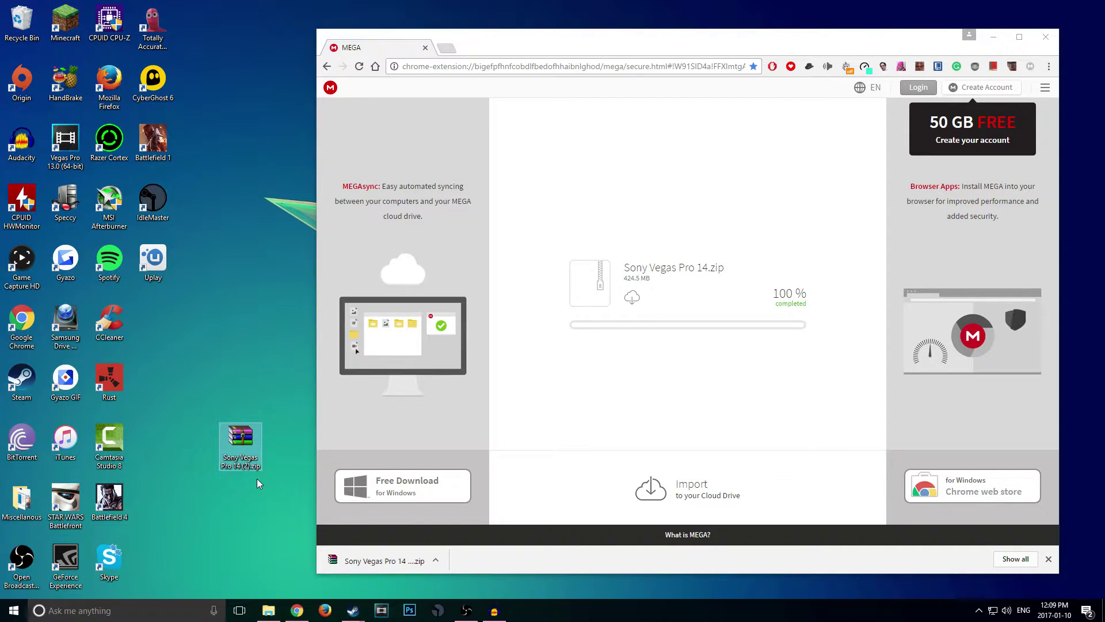
click(993, 37)
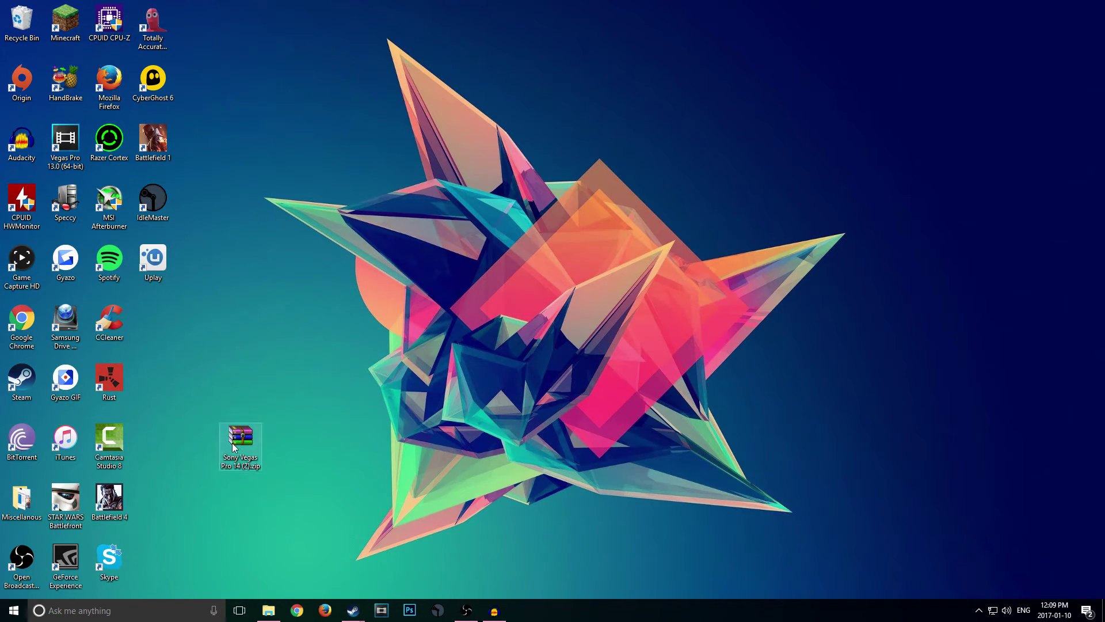
drag(232, 443, 232, 384)
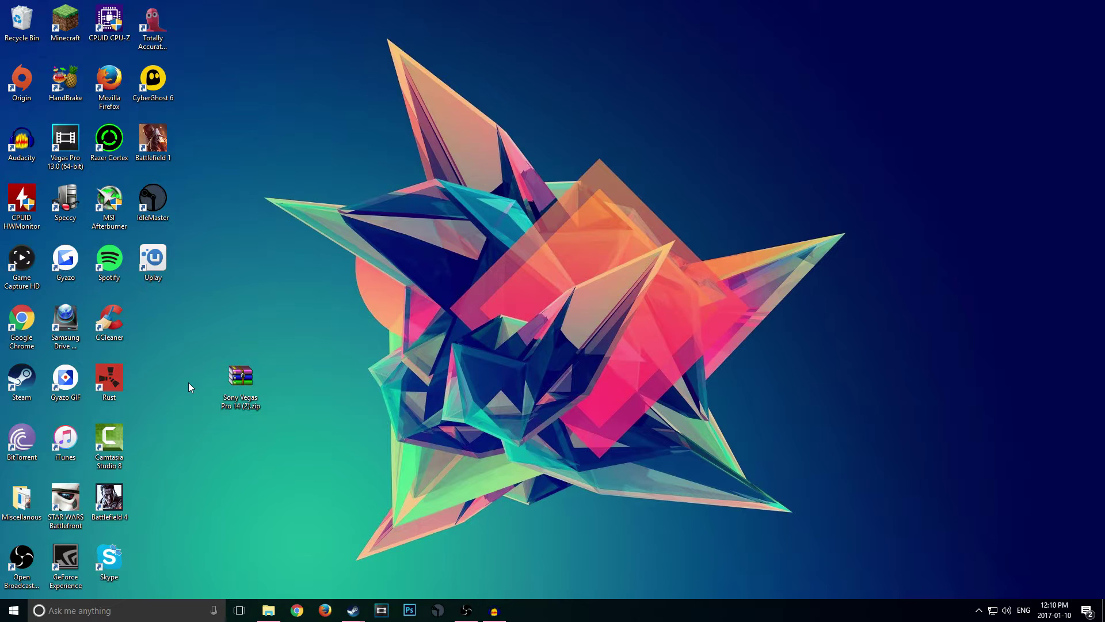
Extract the zip into 'Sony Vegas Pro 14 (2)' and open its Sony Vegas Pro 14 subfolder.
right_click(230, 382)
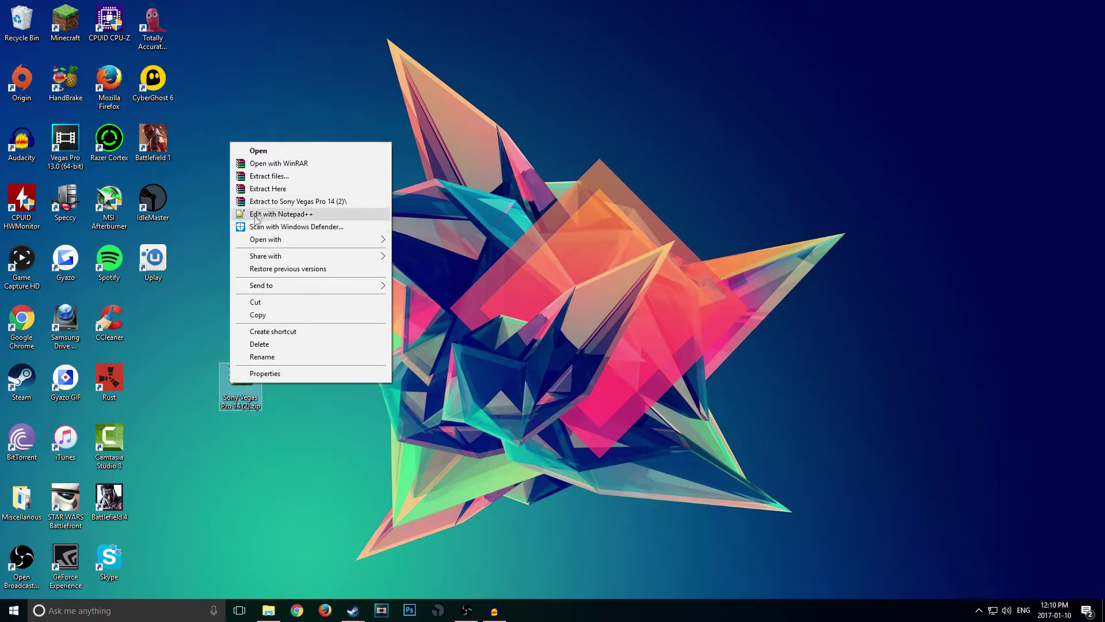
click(306, 201)
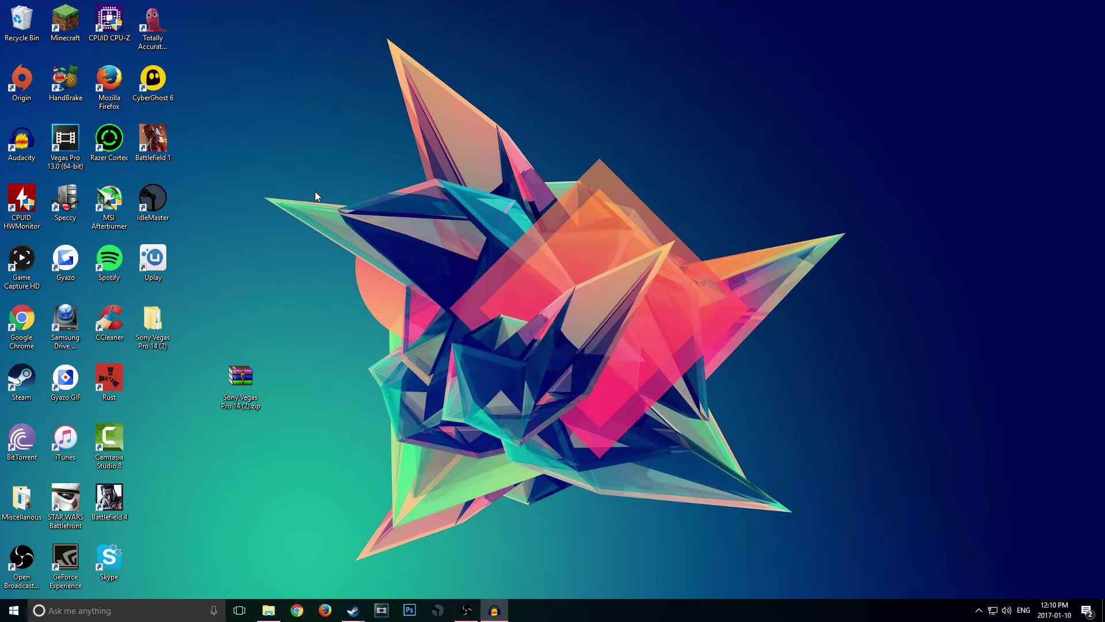
drag(240, 377, 634, 144)
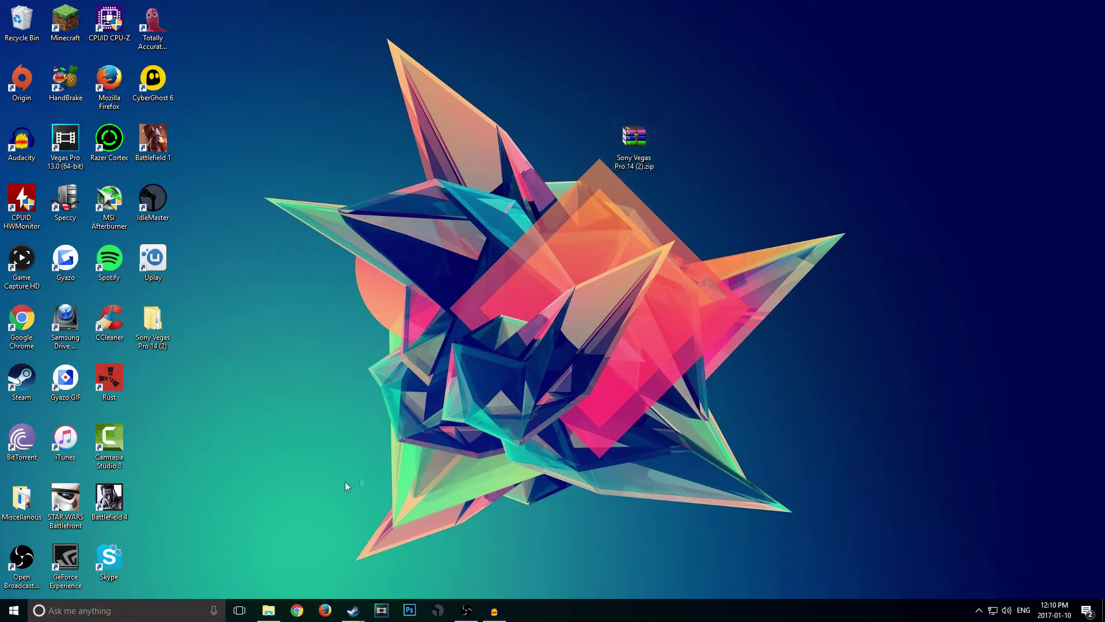
drag(161, 326, 336, 328)
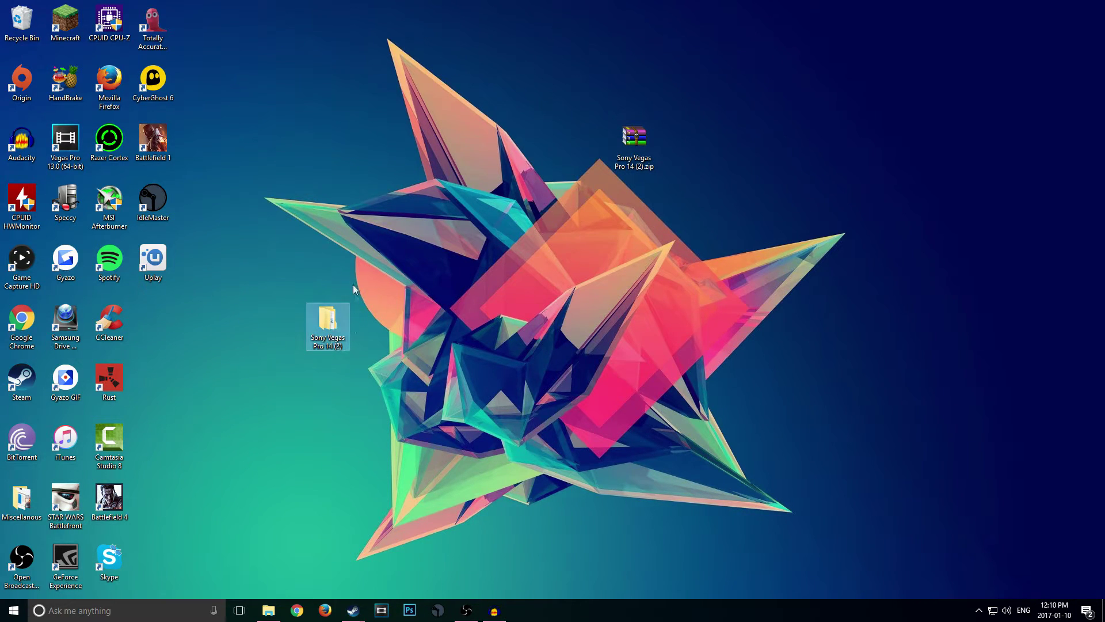
double_click(326, 323)
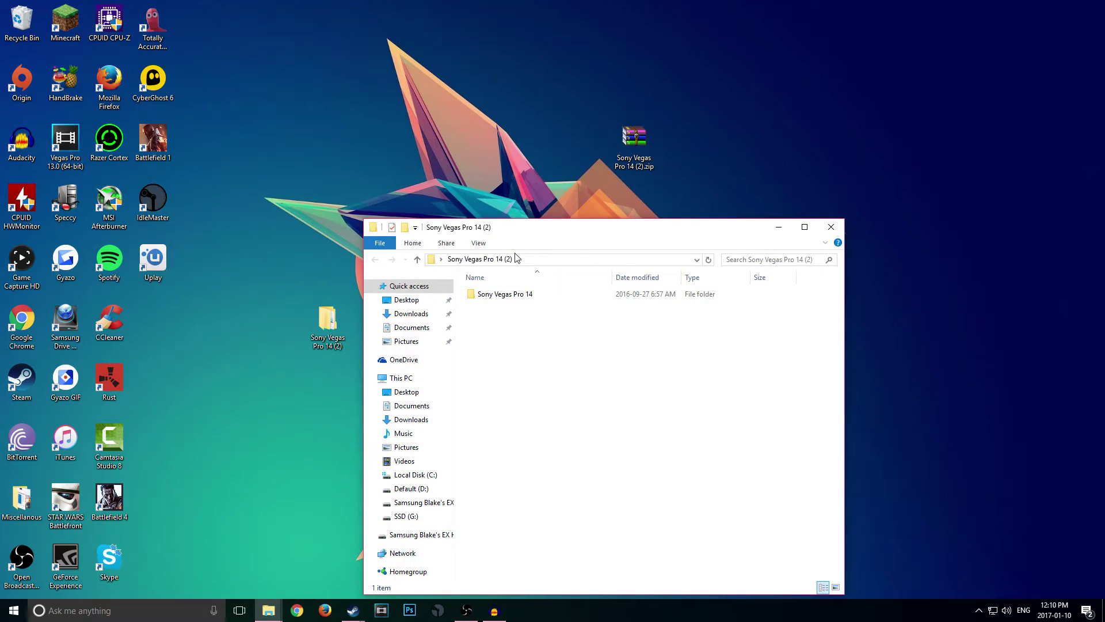
double_click(501, 295)
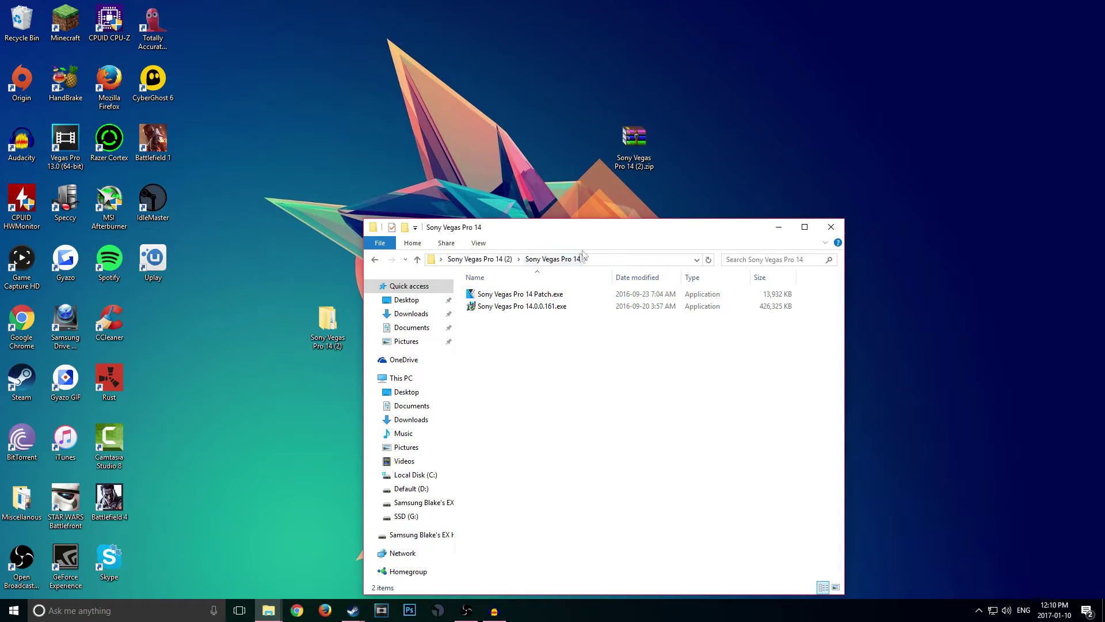
Run Sony Vegas Pro 14.0.0.161.exe as administrator.
right_click(551, 309)
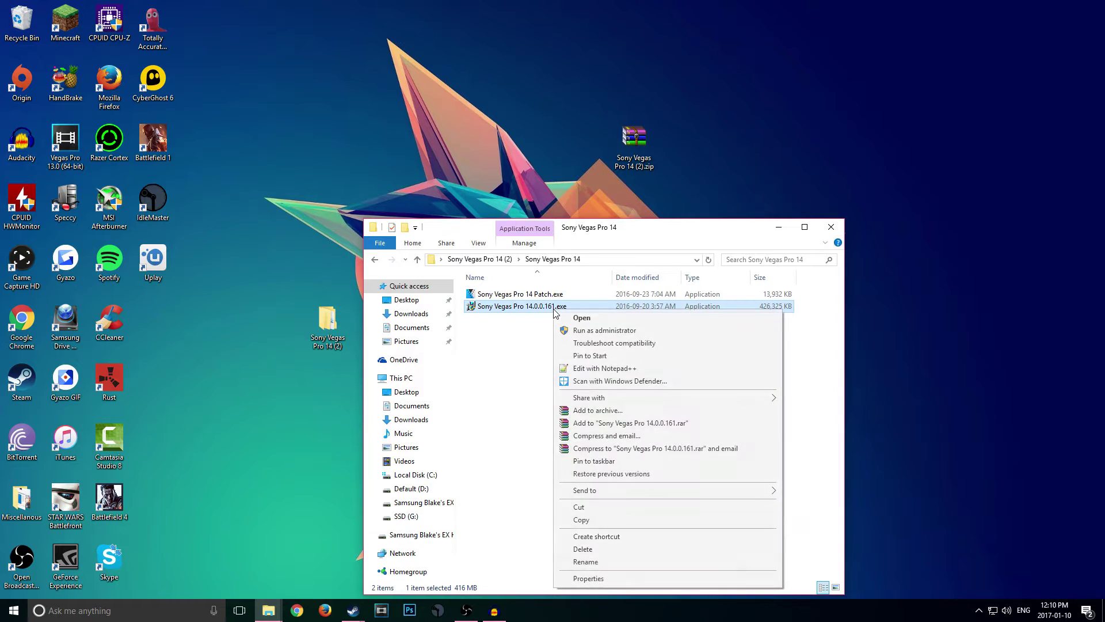
click(599, 331)
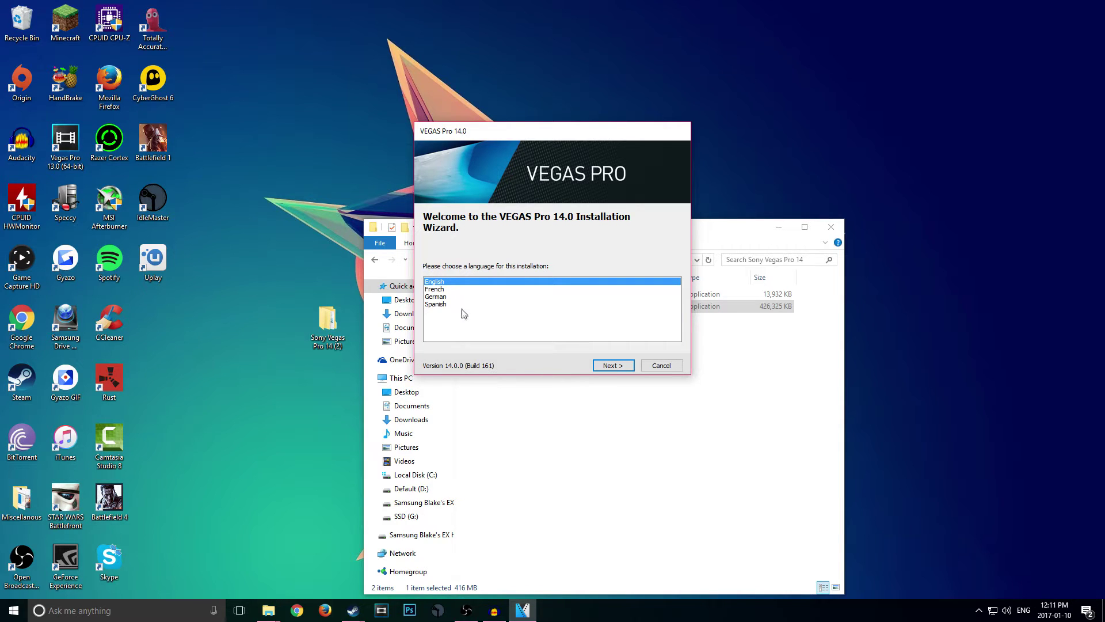
Keep English, accept the license, add a desktop shortcut and install VEGAS Pro 14.0 to the default folder.
click(613, 365)
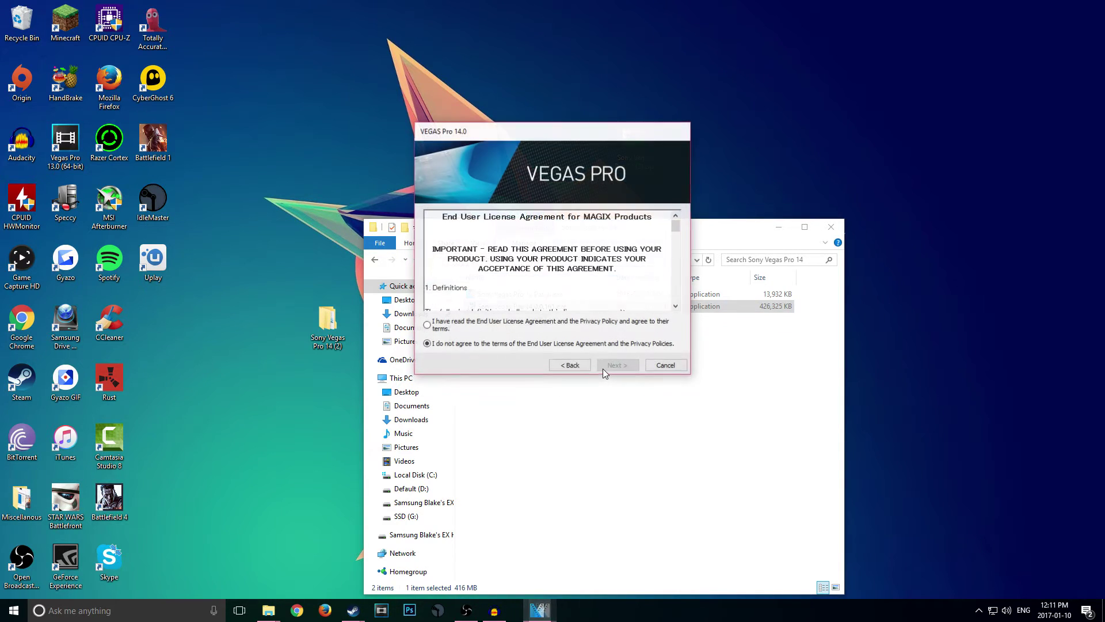
click(455, 325)
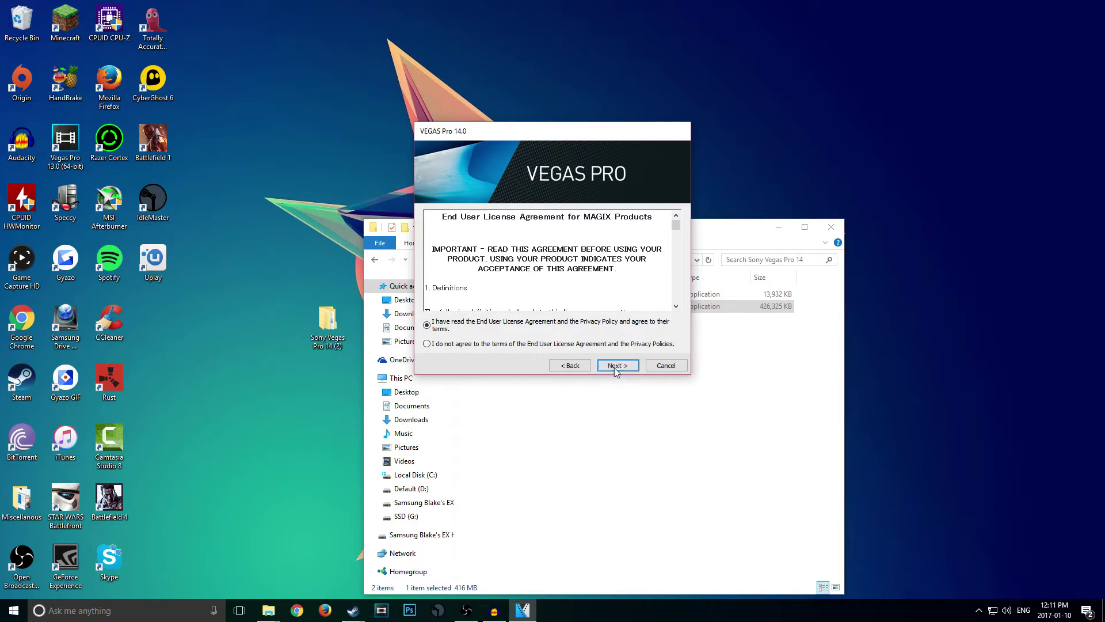
scroll(608, 246, down, 5)
scroll(608, 246, down, 20)
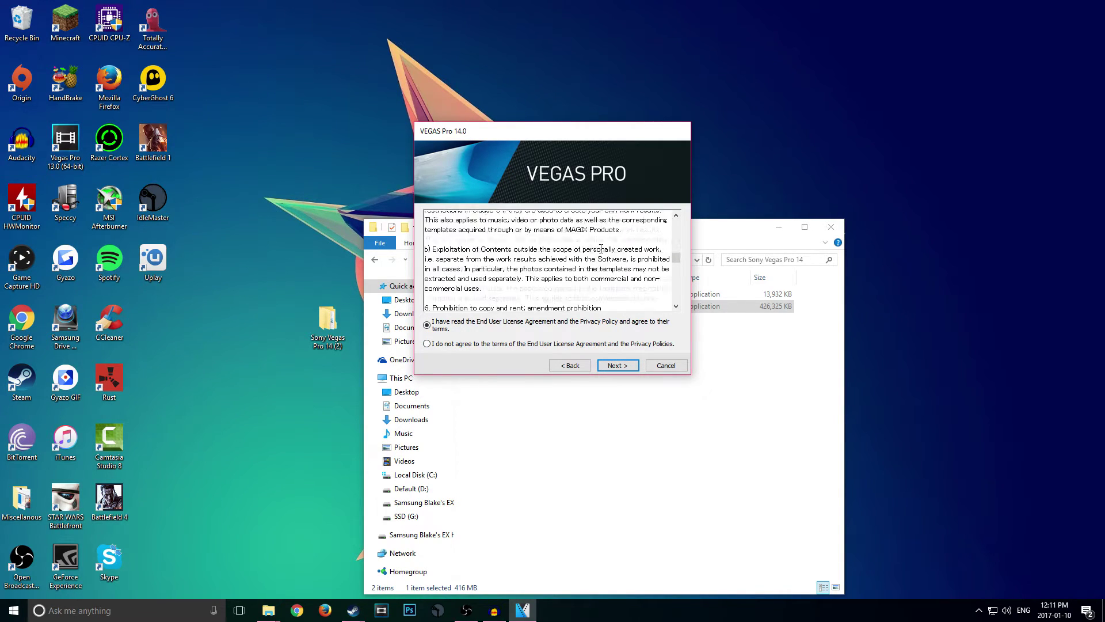
scroll(582, 251, down, 10)
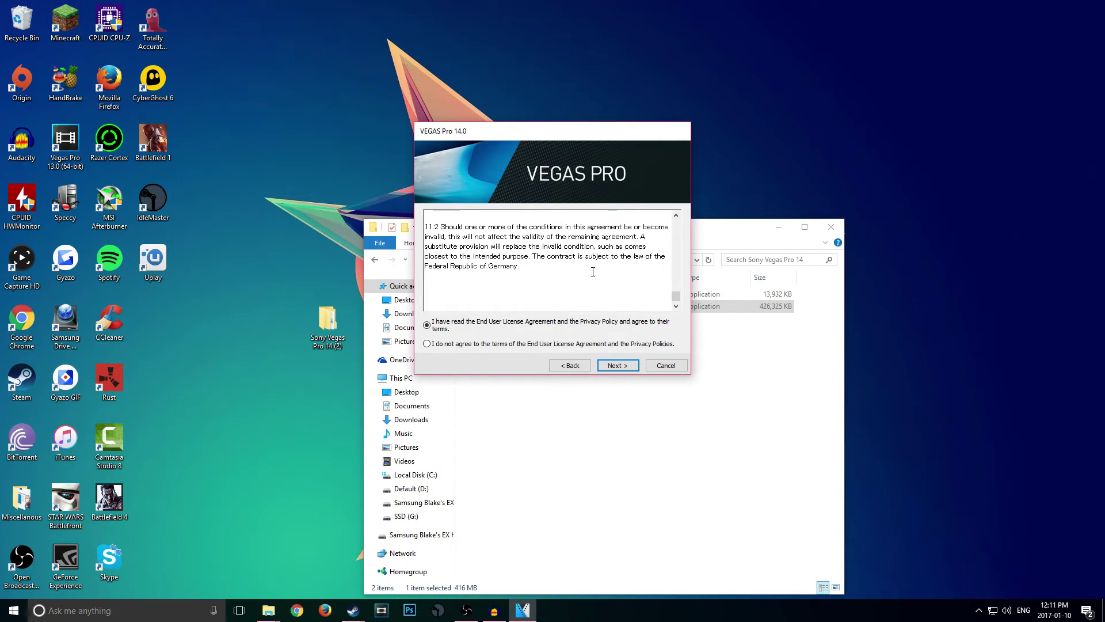
click(612, 366)
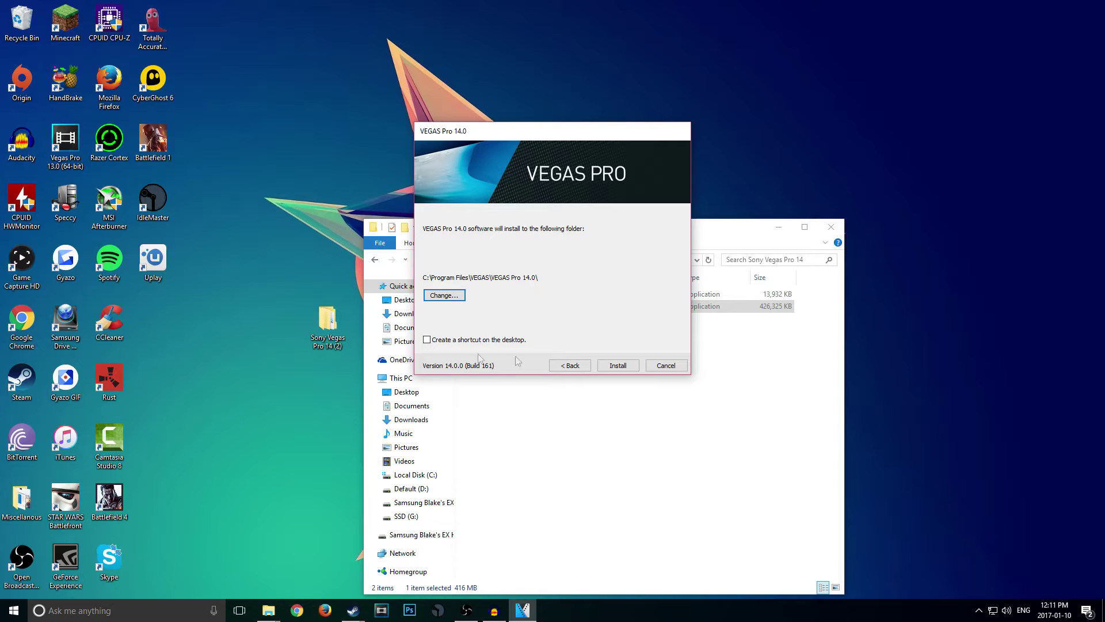
click(436, 340)
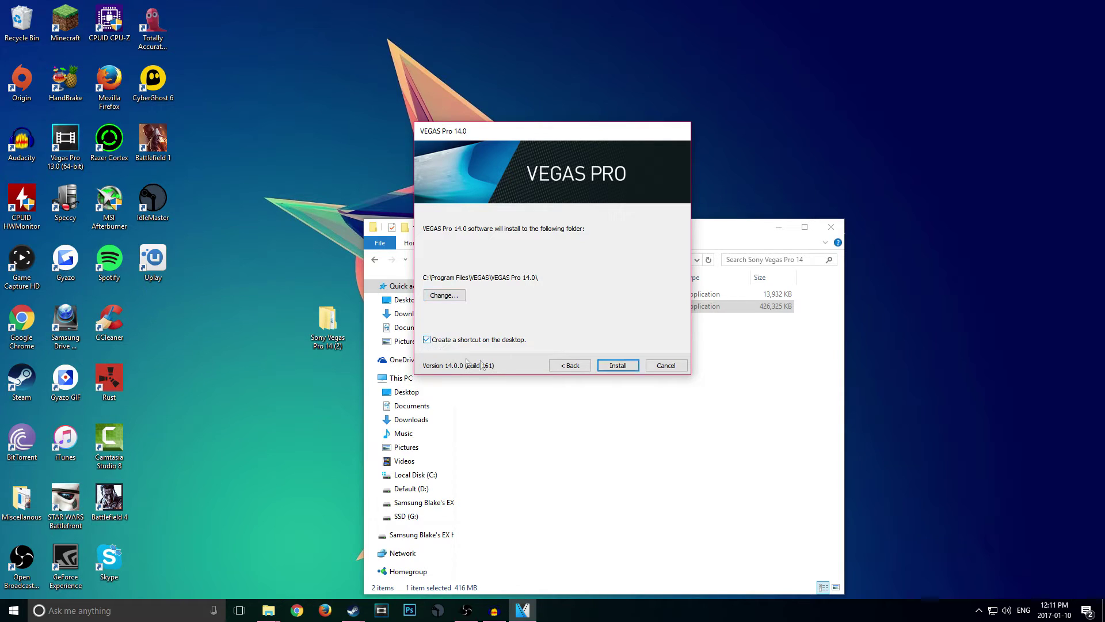
click(606, 366)
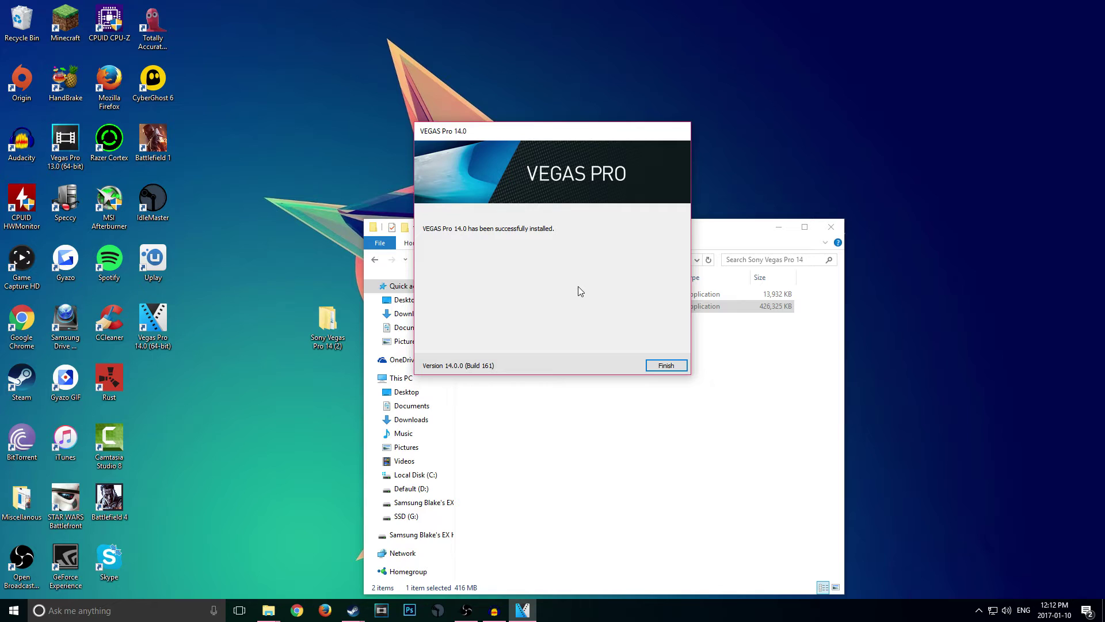
click(666, 367)
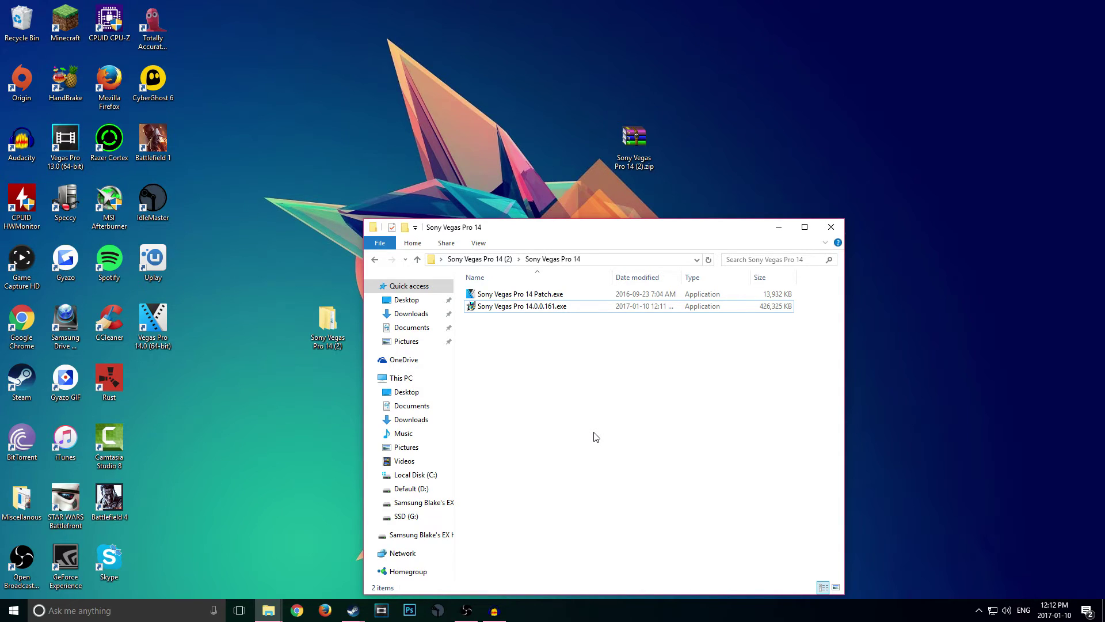
Run Sony Vegas Pro 14 Patch.exe as administrator, ignoring the mchammer_x64.dll error, then close the folder.
right_click(514, 296)
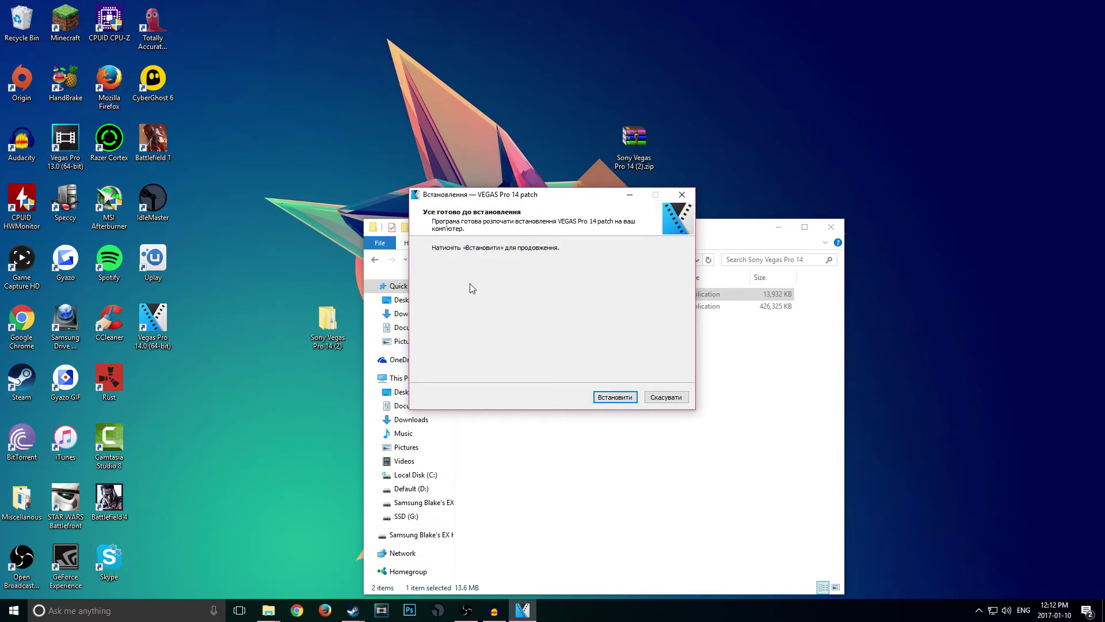
click(611, 399)
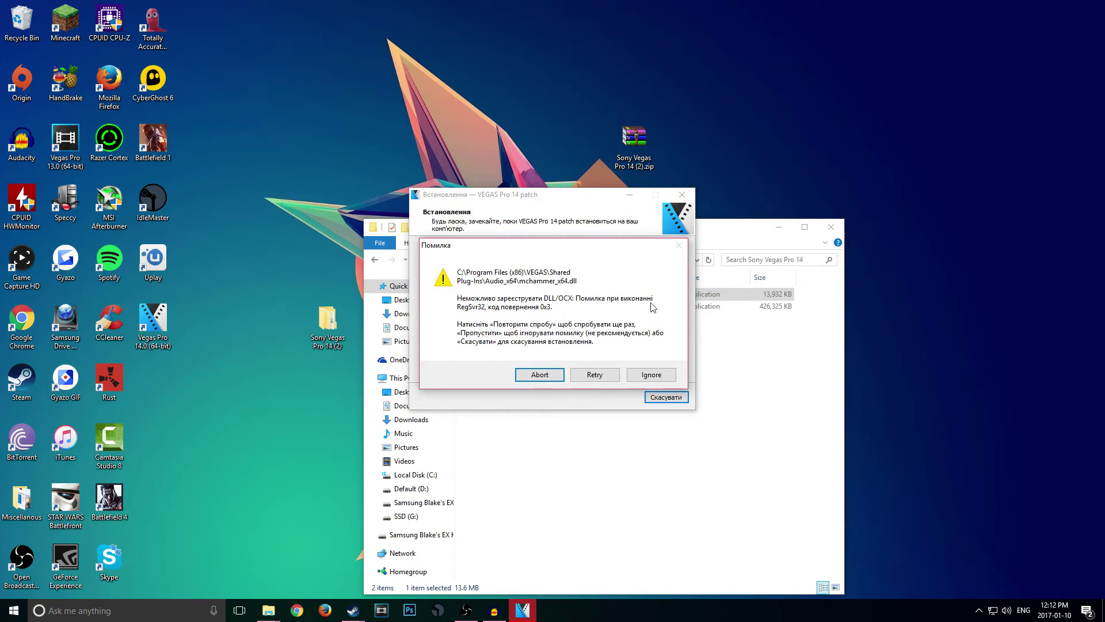
click(652, 375)
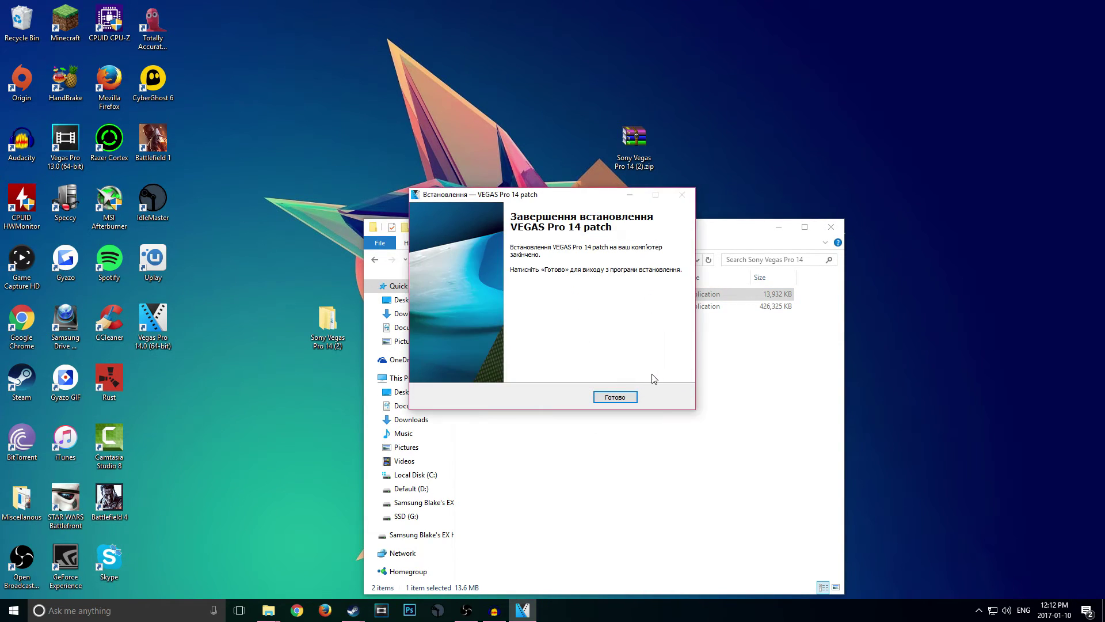
click(614, 397)
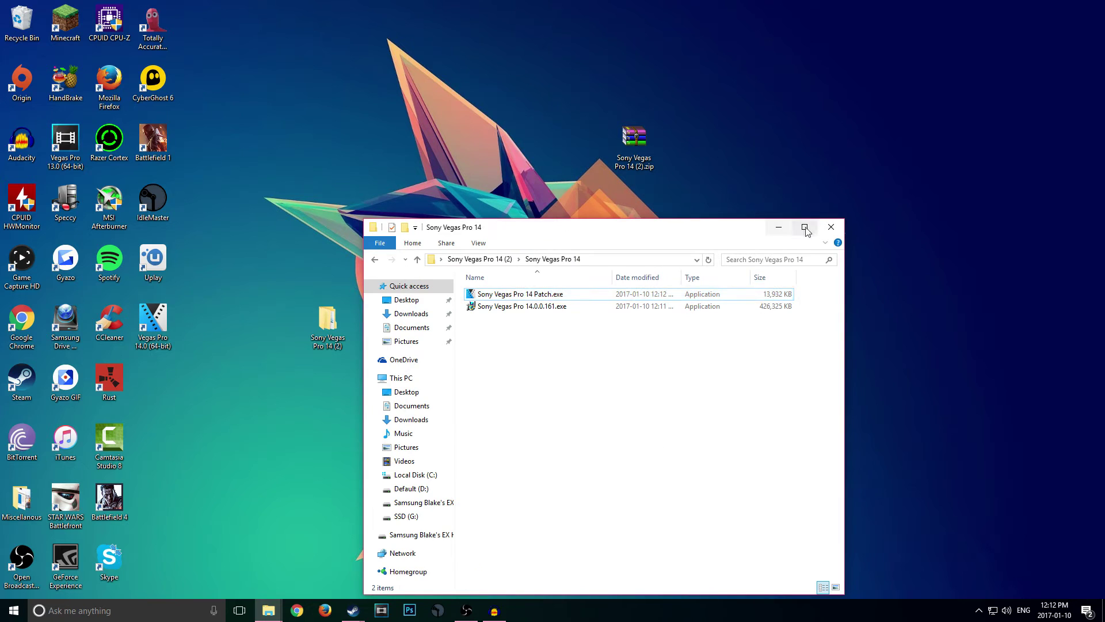
click(829, 230)
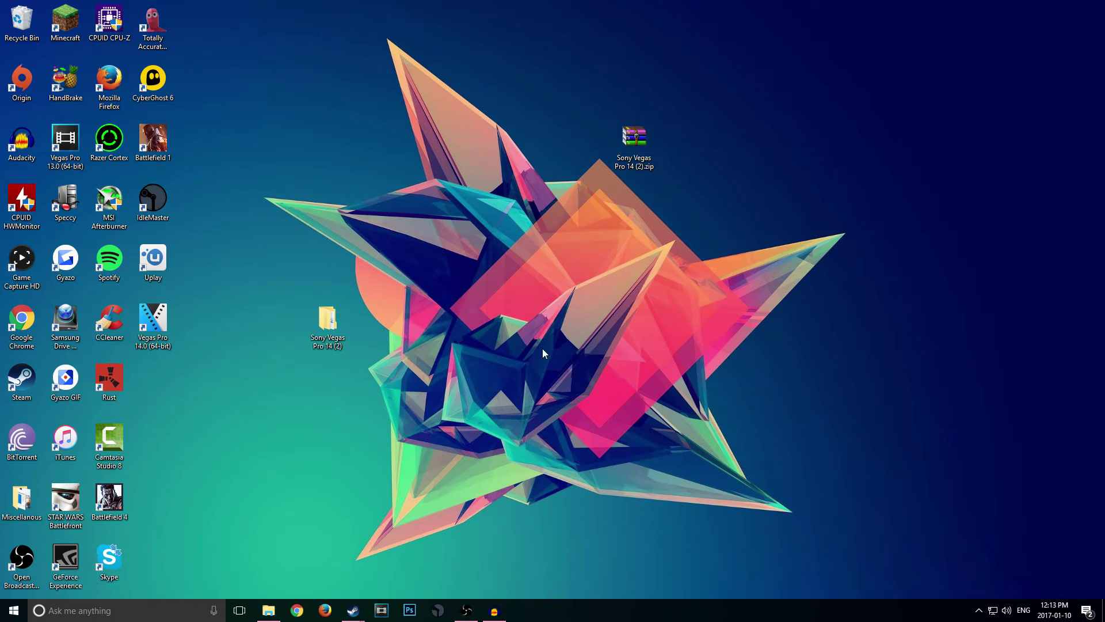
Launch VEGAS Pro 14.0 from its Vegas Pro 14.0 (64-bit) desktop shortcut.
double_click(154, 316)
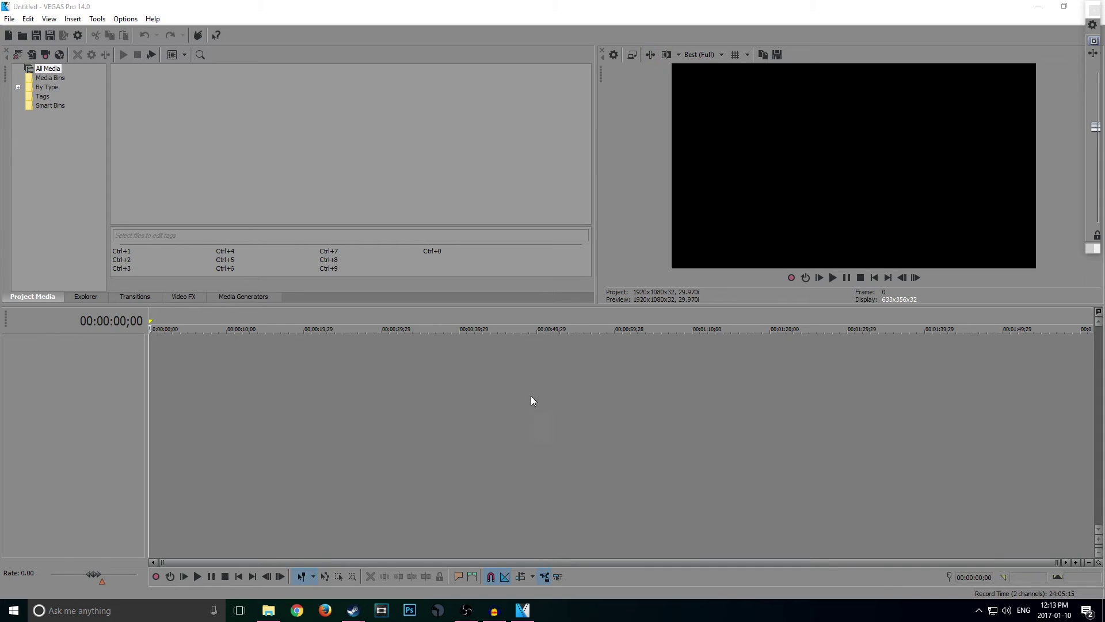
click(22, 36)
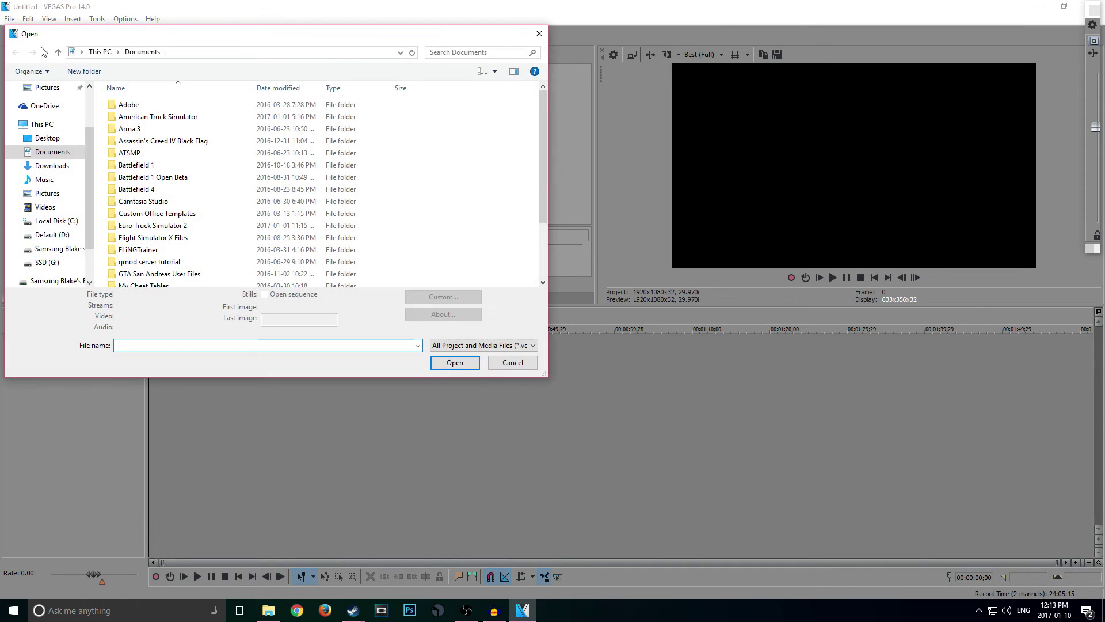
click(513, 362)
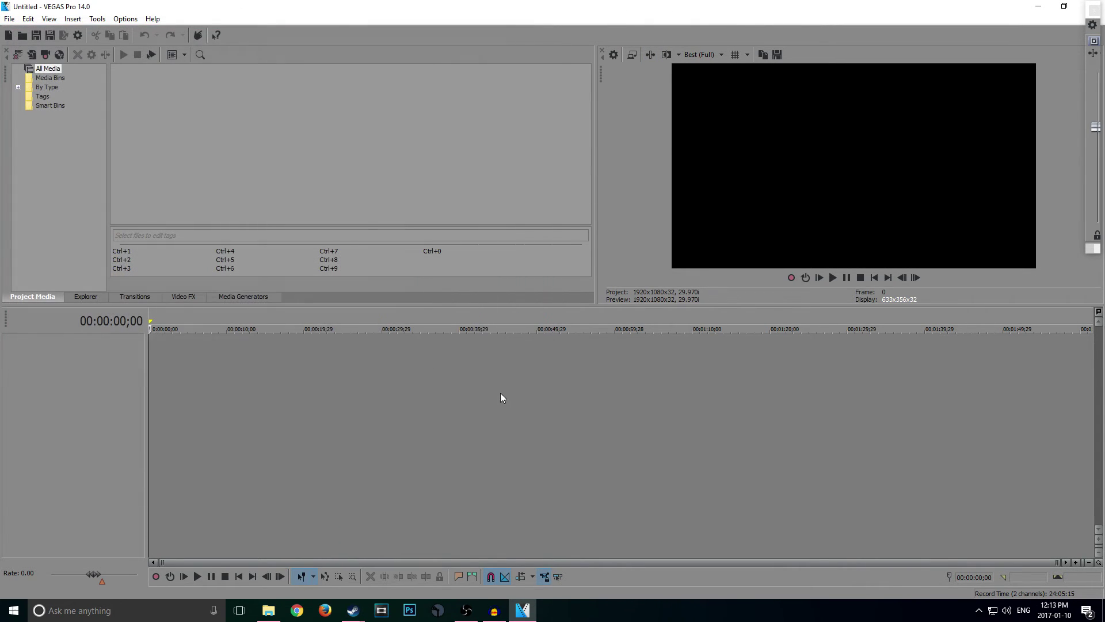
click(499, 393)
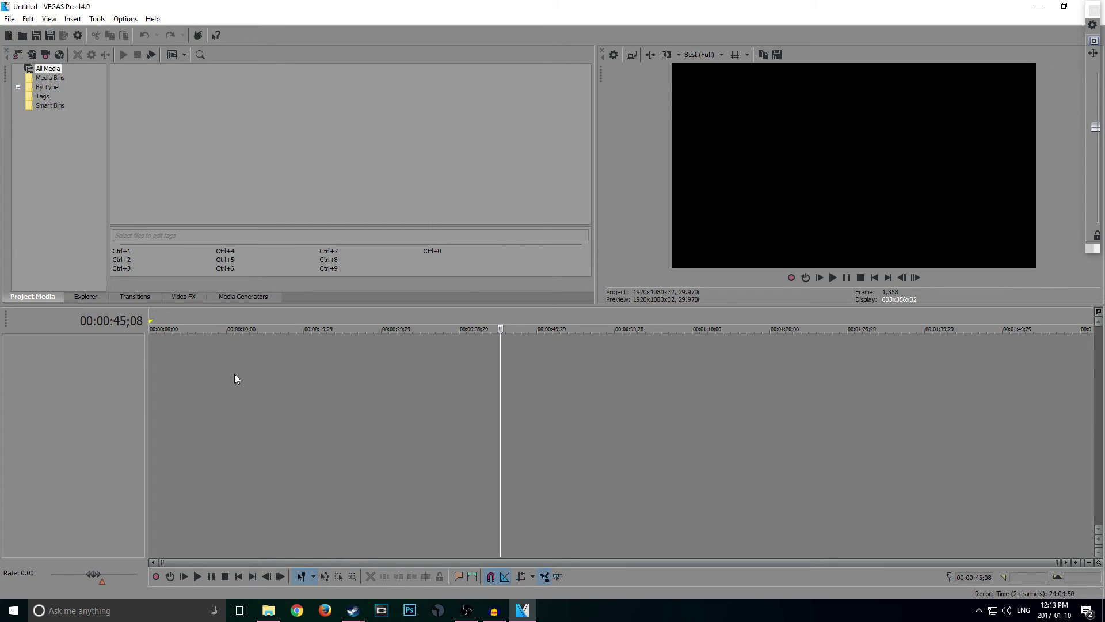